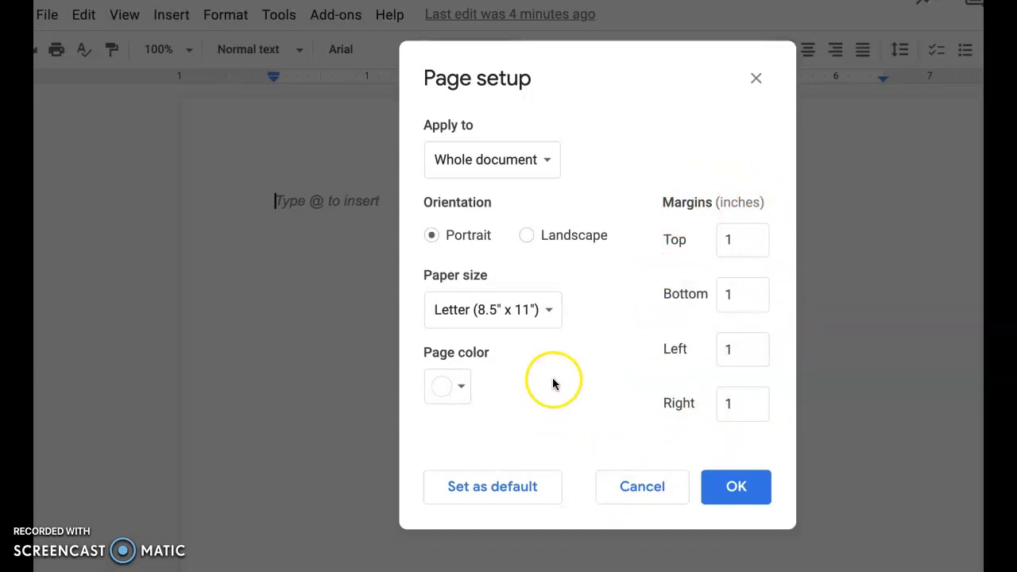
# Apply the page setup with 1-inch margins and insert right-aligned page numbers in the header, starting on the first page
pyautogui.click(730, 492)
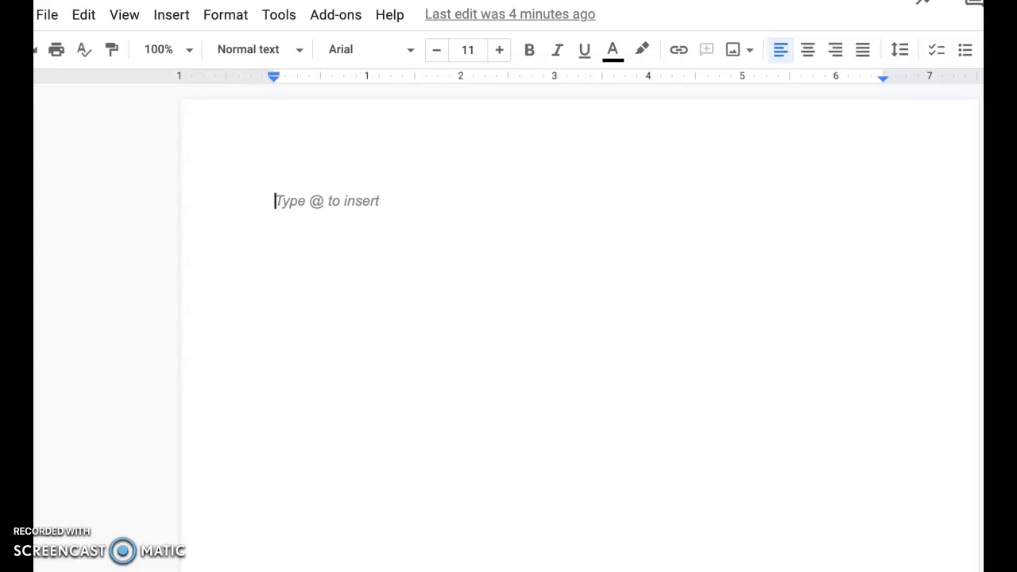
pyautogui.click(166, 18)
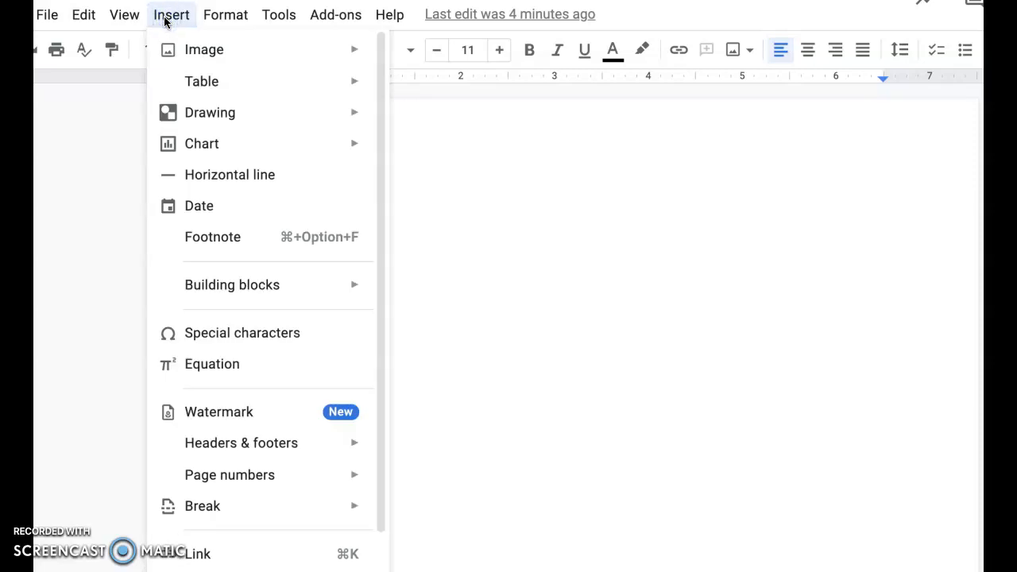
pyautogui.moveTo(223, 481)
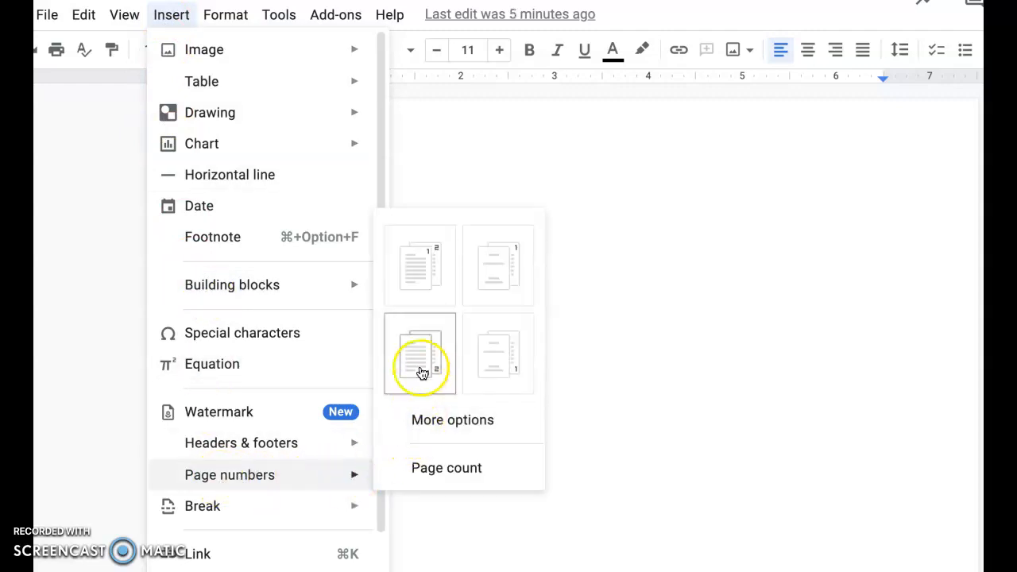
pyautogui.click(426, 285)
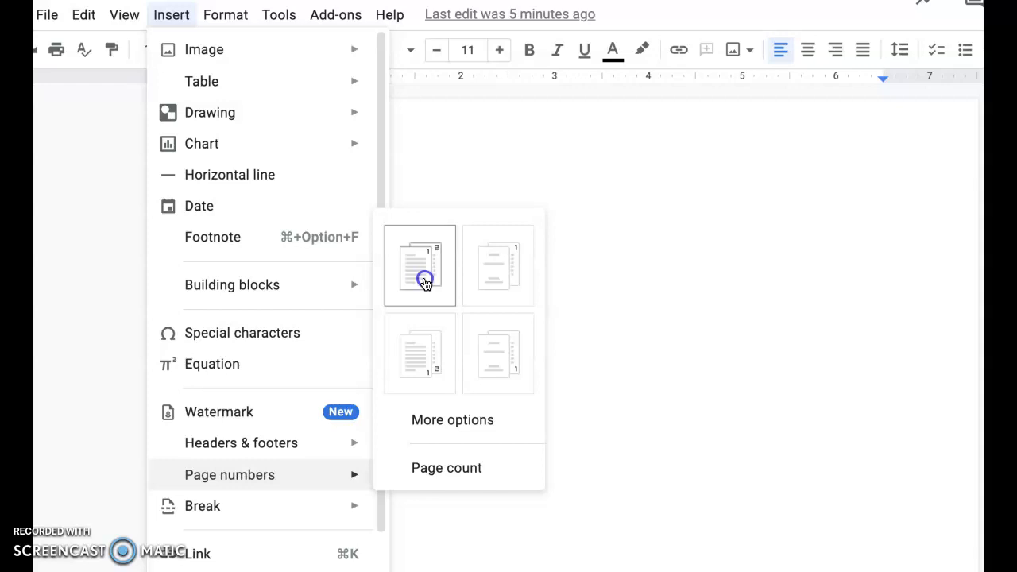
pyautogui.click(347, 448)
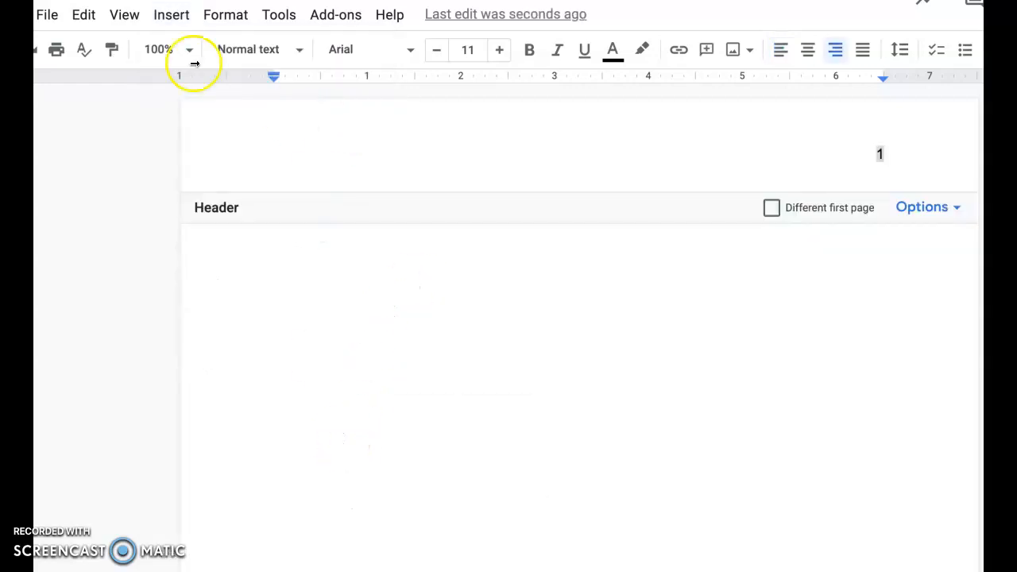
# Add the student's last name and a space before the page number in the header
pyautogui.click(881, 154)
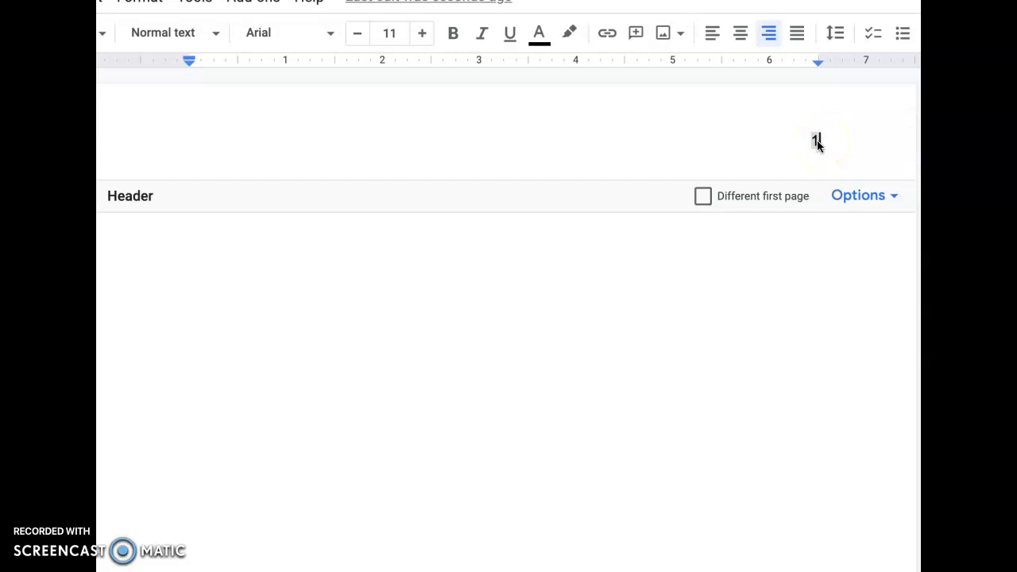
pyautogui.doubleClick(818, 141)
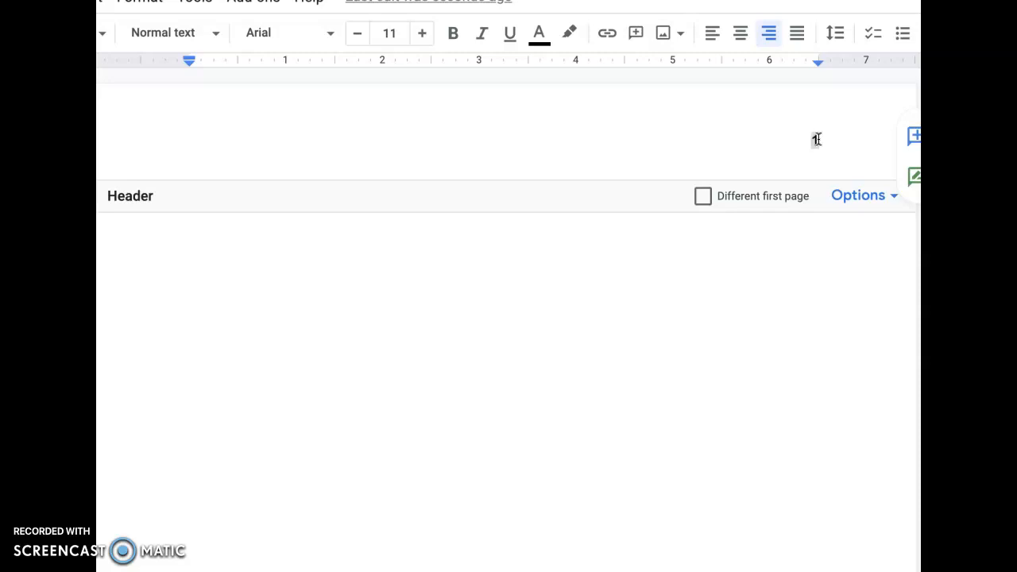
pyautogui.write('Smo')
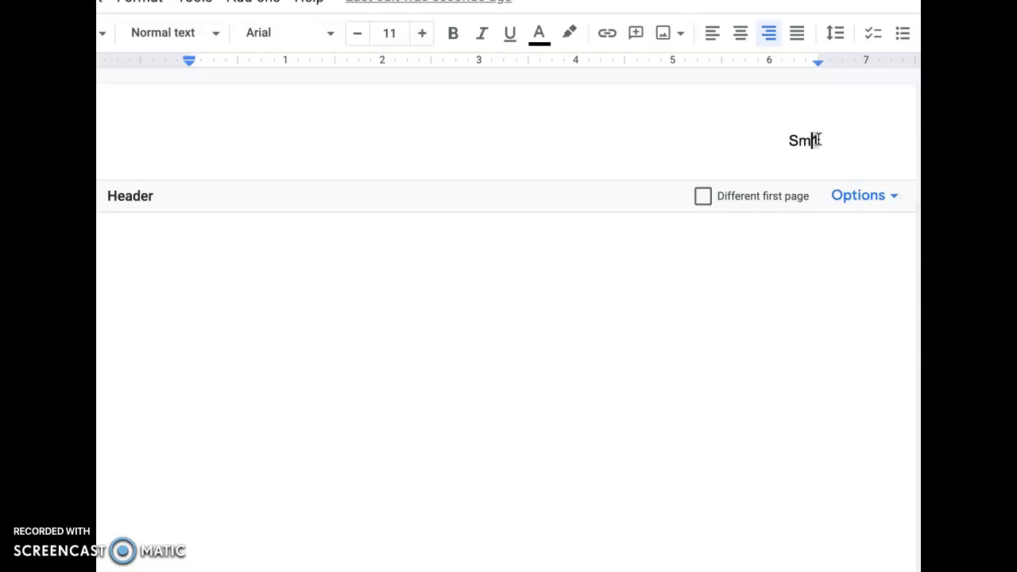
pyautogui.press('BackSpace')
pyautogui.press('BackSpace')
pyautogui.write('hmoe 1')
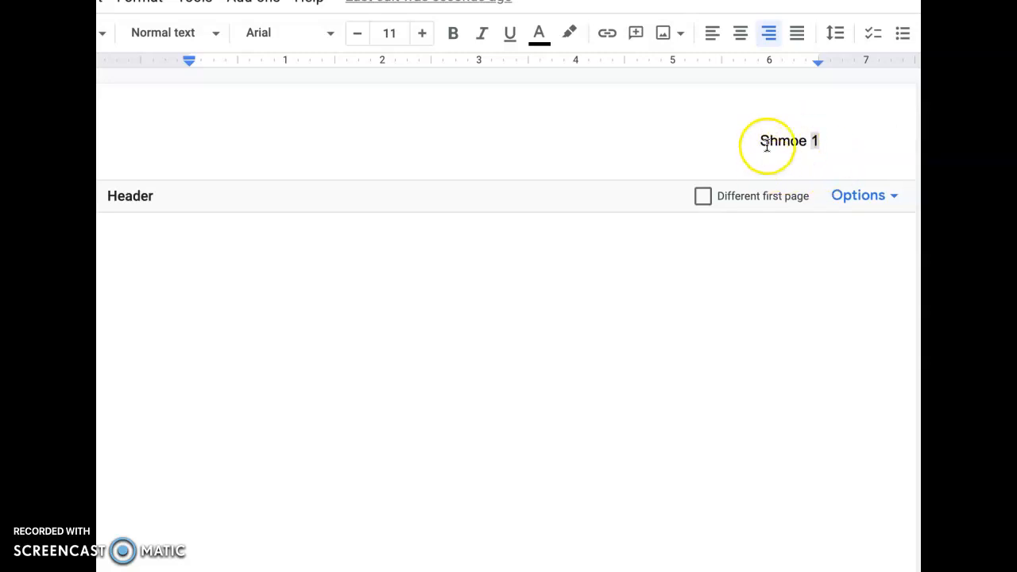
# Format the header's last name and page number in 12-point Times New Roman
pyautogui.click(814, 141)
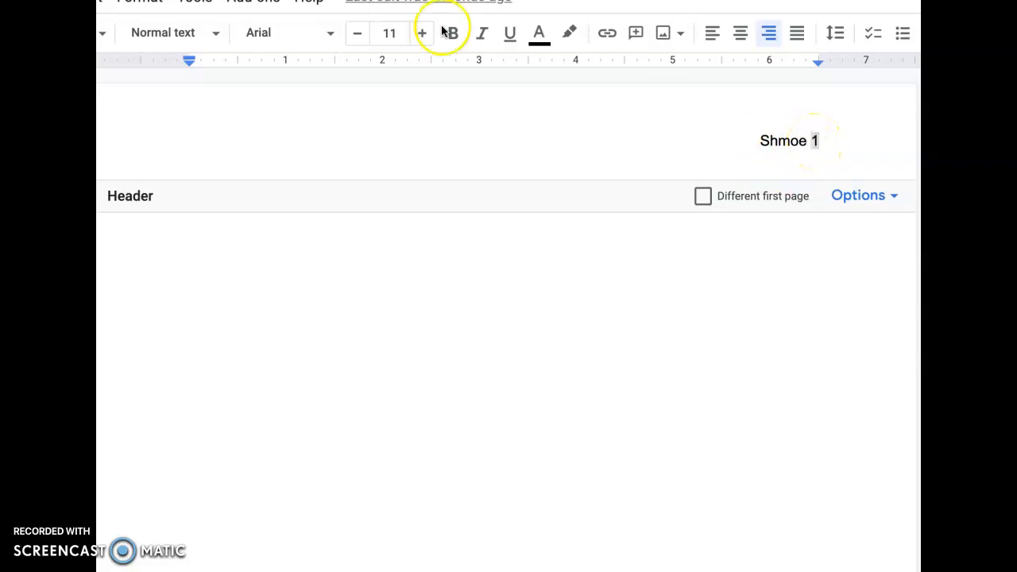
pyautogui.click(760, 142)
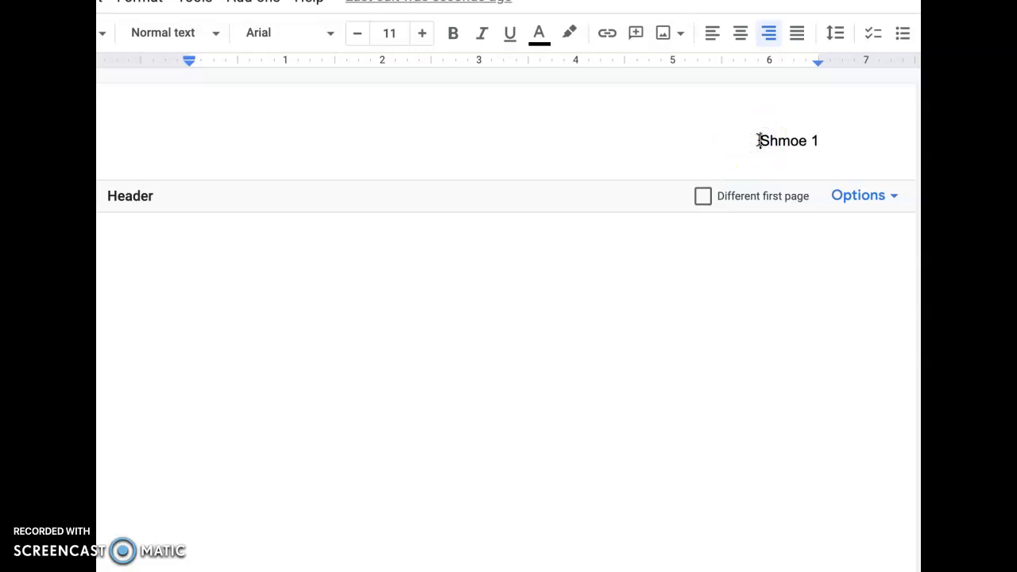
pyautogui.moveTo(760, 141); pyautogui.dragTo(819, 142)
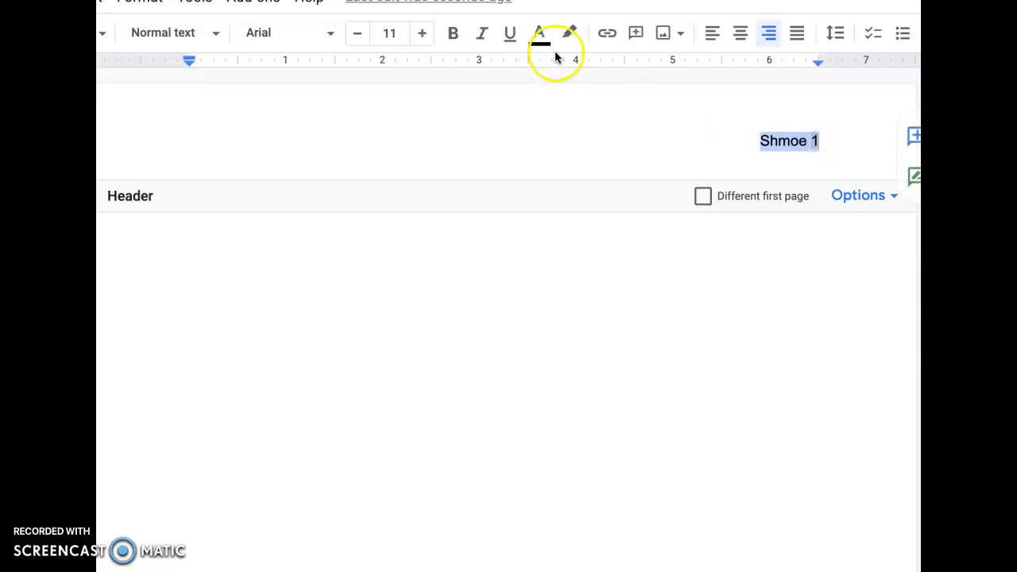
pyautogui.click(423, 35)
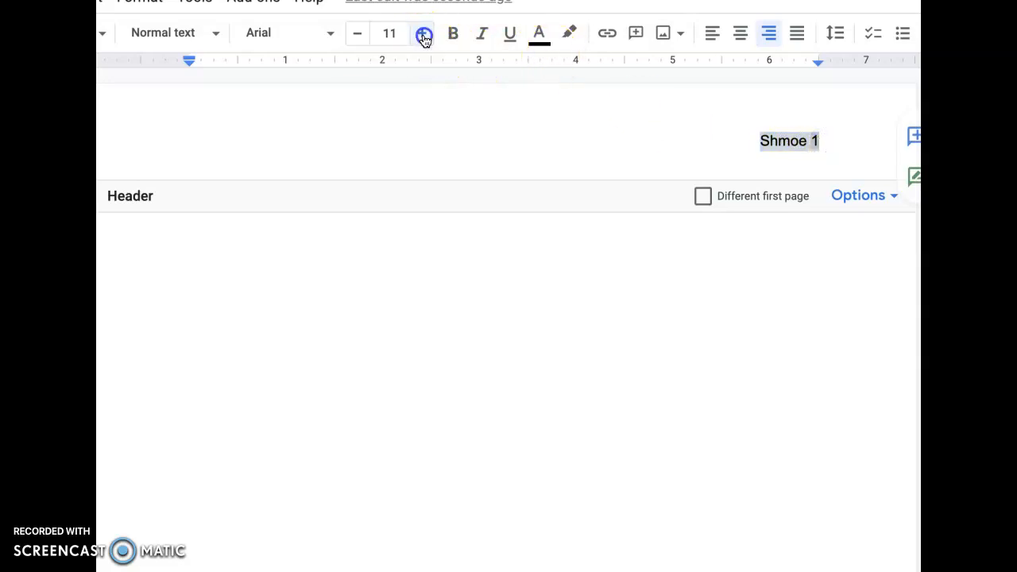
pyautogui.click(293, 38)
pyautogui.click(296, 151)
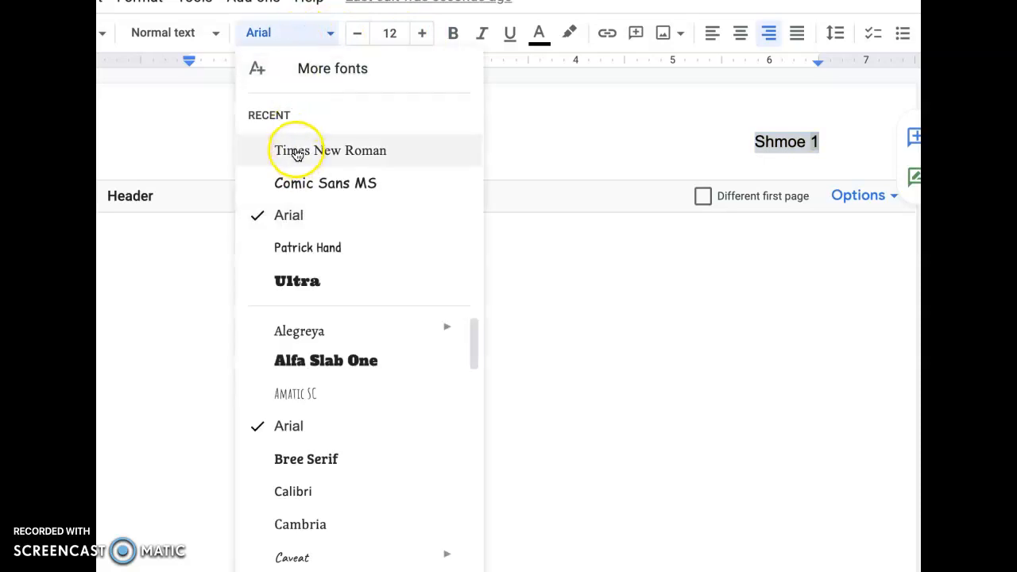
pyautogui.click(651, 147)
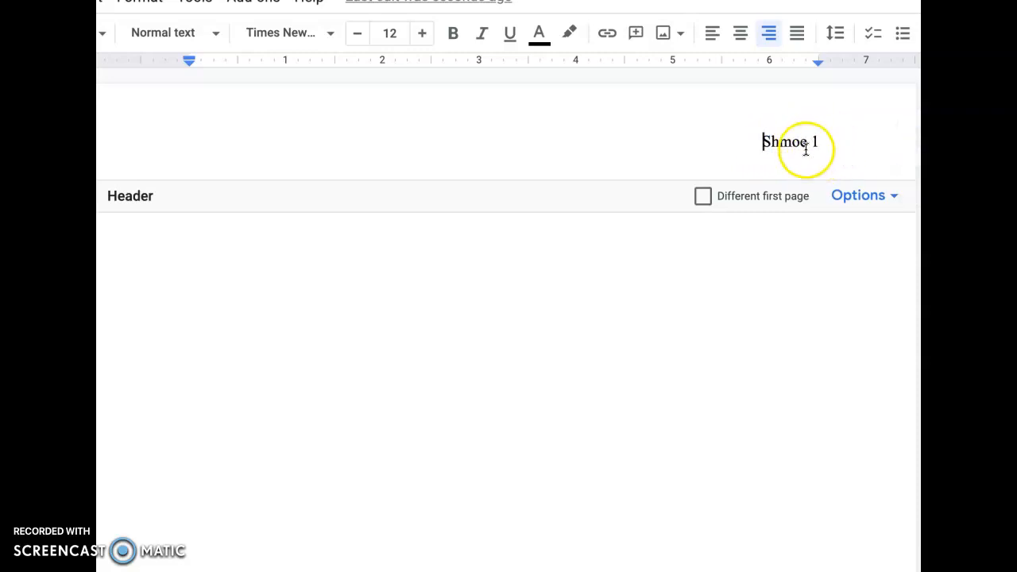
# Enter the student's full name, the teacher's name and "Period 1" on separate lines at the start of the body
pyautogui.click(143, 303)
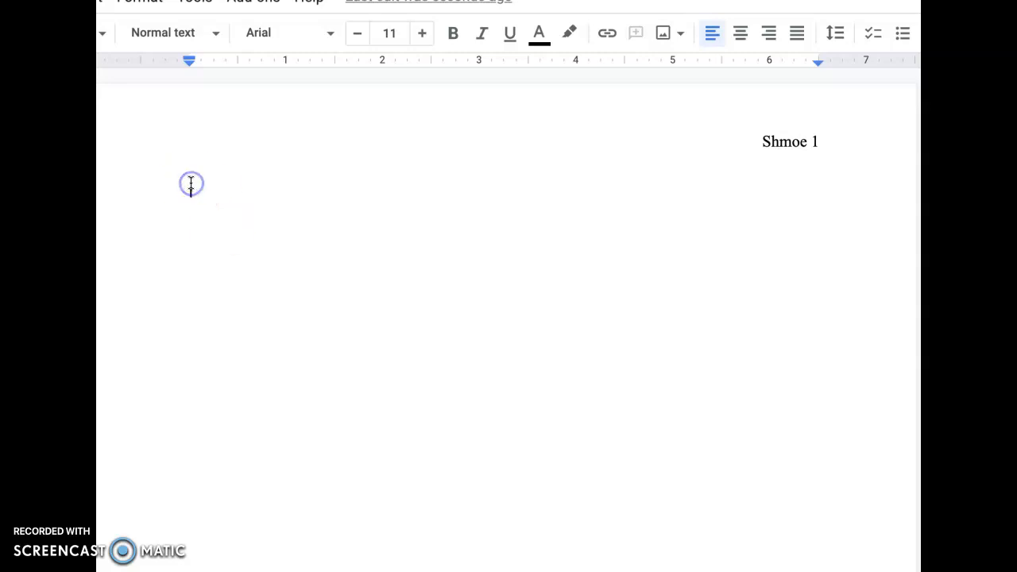
pyautogui.write('Joe Shmoe')
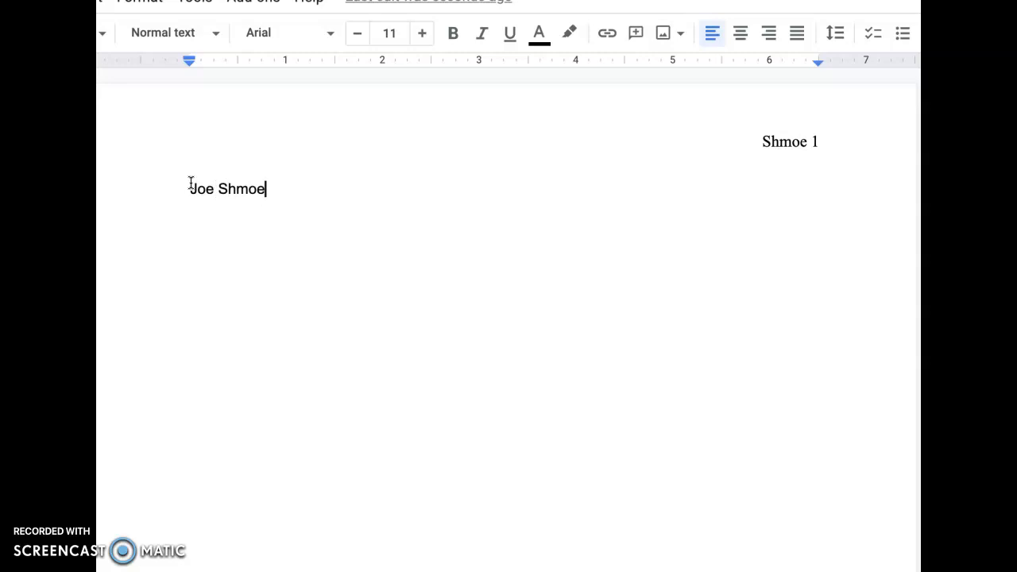
pyautogui.press('Return')
pyautogui.write('Ms.')
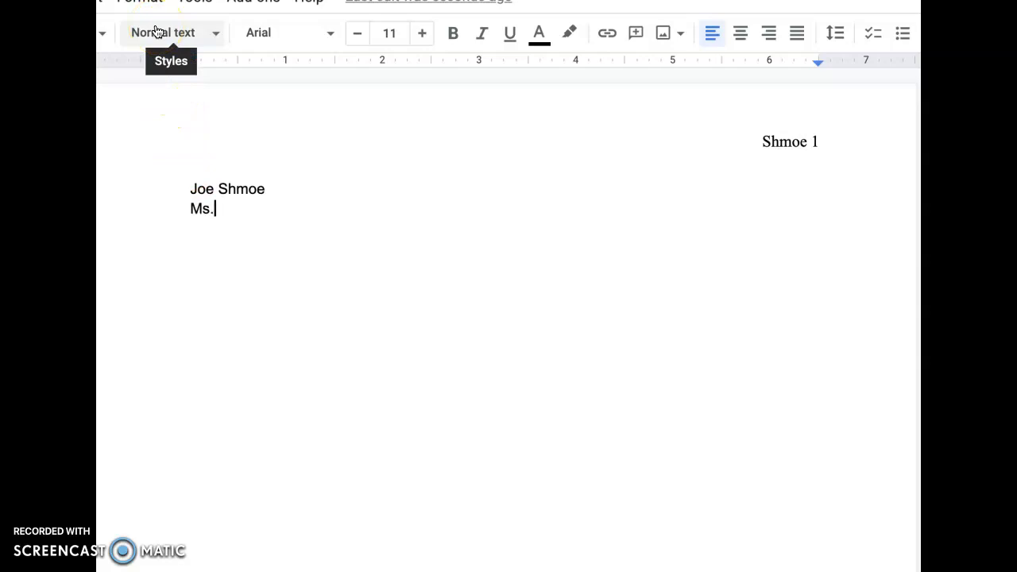
pyautogui.write(' de Leuw')
pyautogui.press('Return')
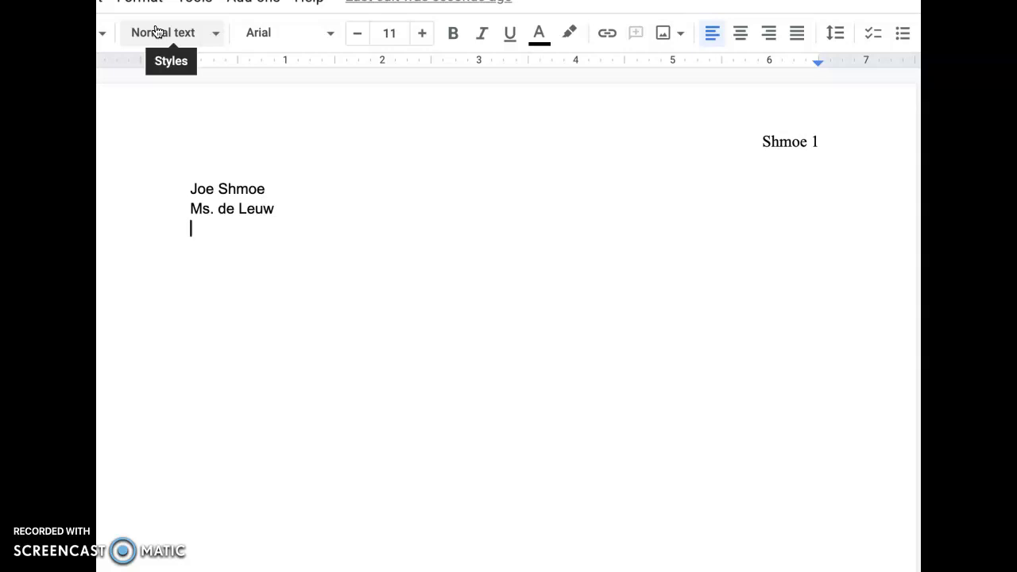
pyautogui.write('Period ')
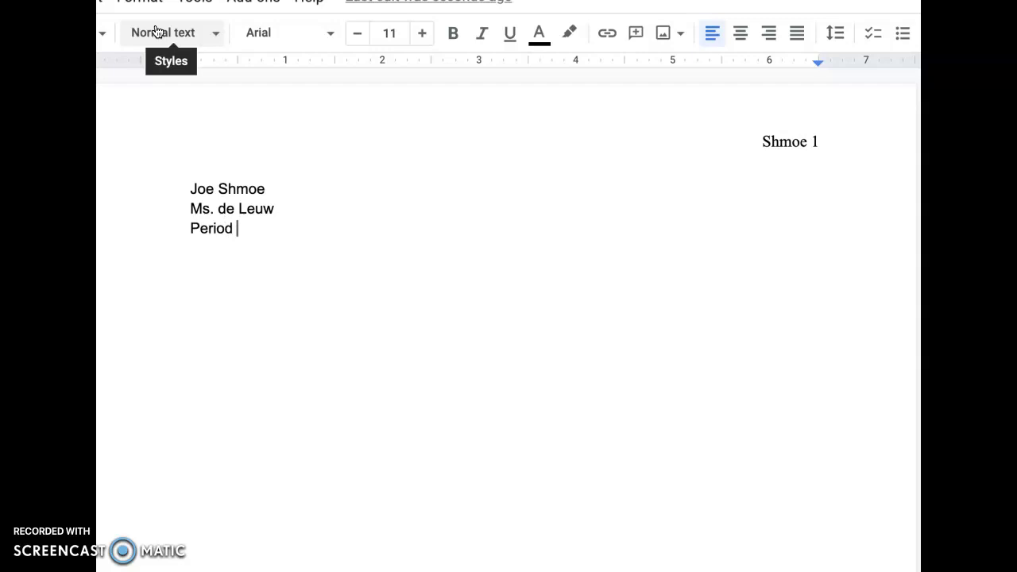
pyautogui.write('1')
pyautogui.press('Return')
# Add the heading lines "IB-MYP Language & Literature 10" and "3 December 2021" below the period line
pyautogui.write('IB-MYP L')
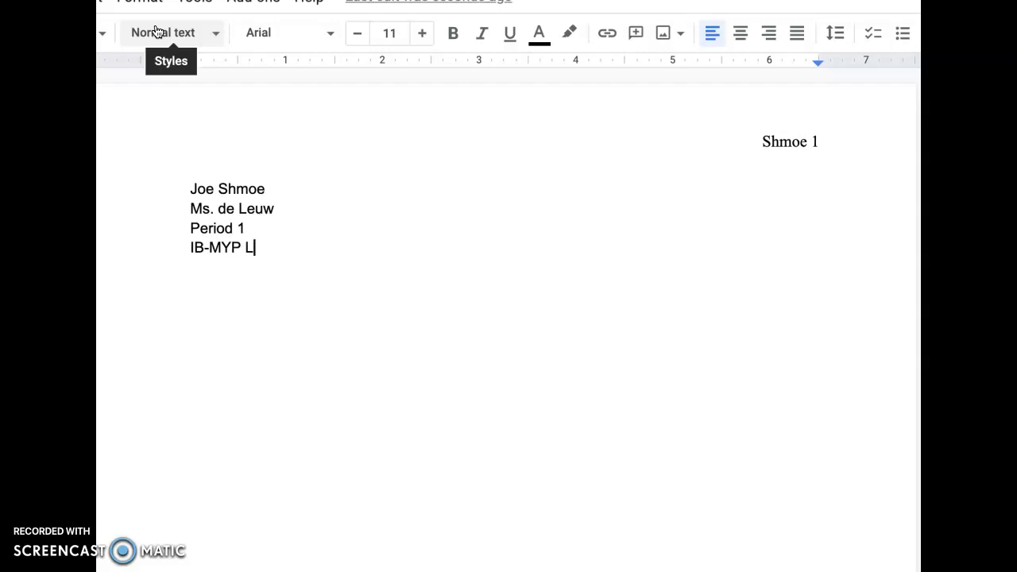
pyautogui.write('anguage ')
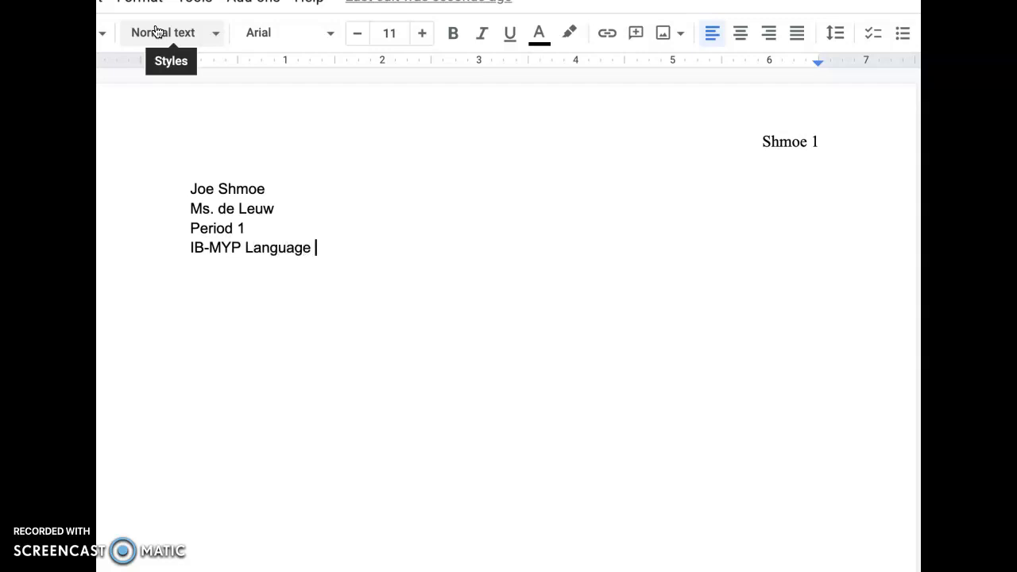
pyautogui.write('& Lie')
pyautogui.press('BackSpace')
pyautogui.write('teratr')
pyautogui.press('BackSpace')
pyautogui.write('ure ')
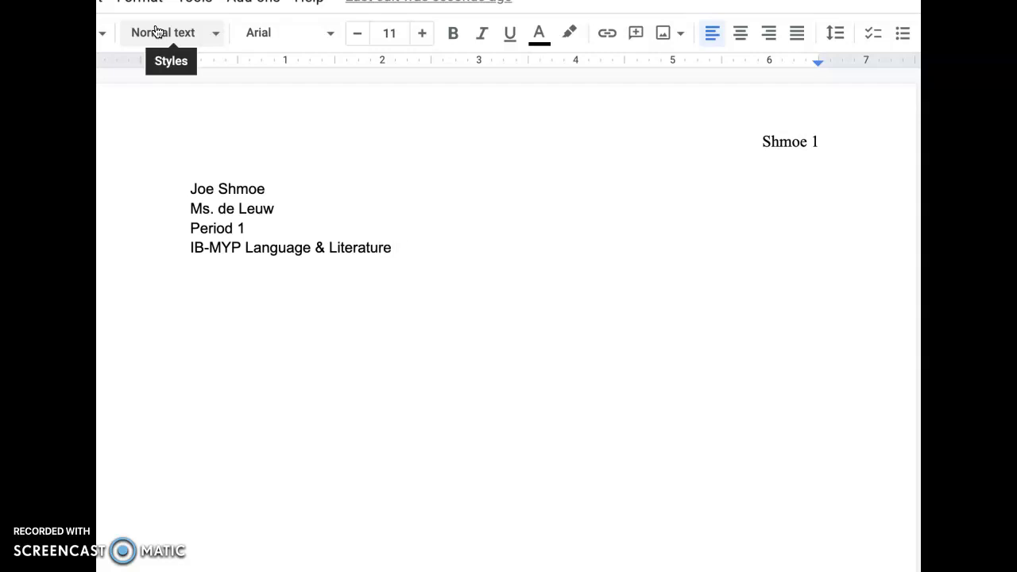
pyautogui.write('10')
pyautogui.press('Return')
pyautogui.write('3 December 2021')
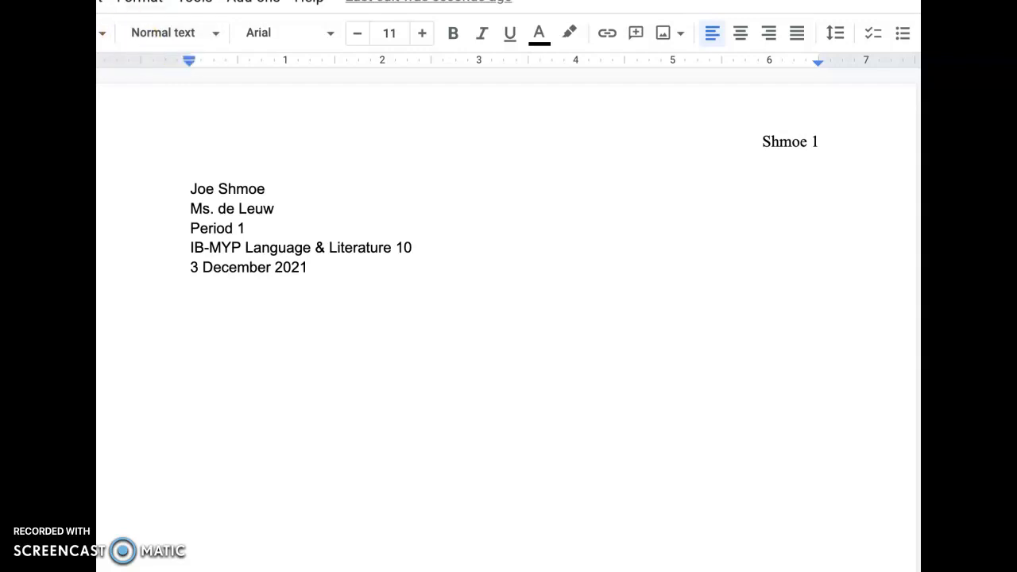
# Add a centered line reading "Title" below the date
pyautogui.click(310, 271)
pyautogui.press('Return')
pyautogui.click(739, 36)
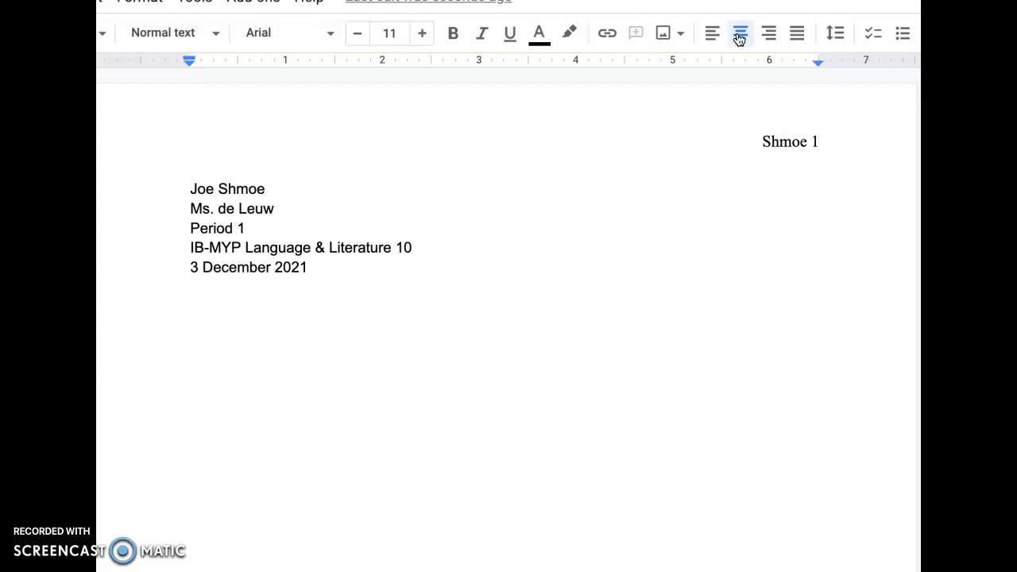
pyautogui.write('Title')
# Format the whole heading block and the title line in 12-point Times New Roman
pyautogui.click(189, 189)
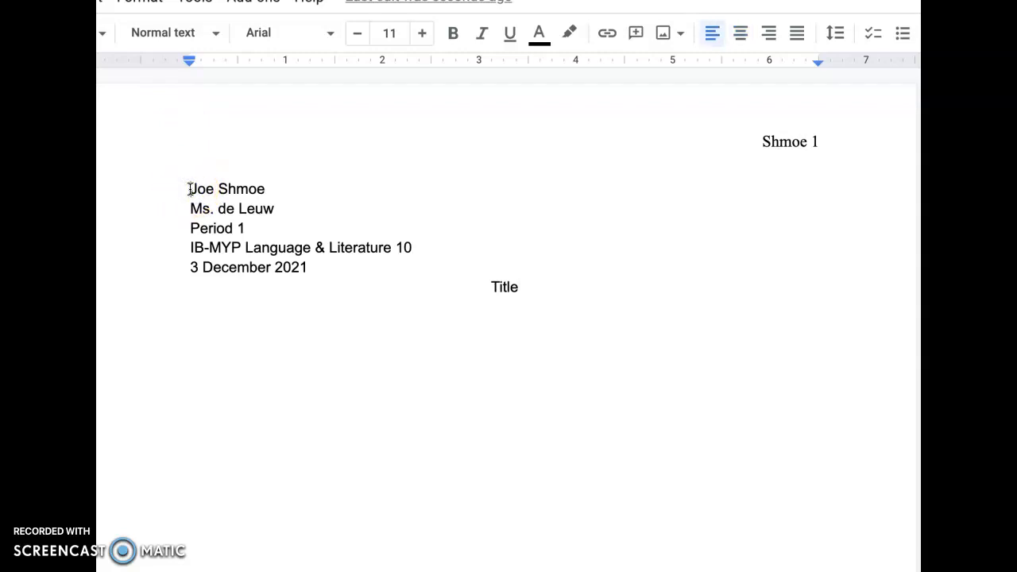
pyautogui.moveTo(189, 189); pyautogui.dragTo(531, 310)
pyautogui.click(423, 34)
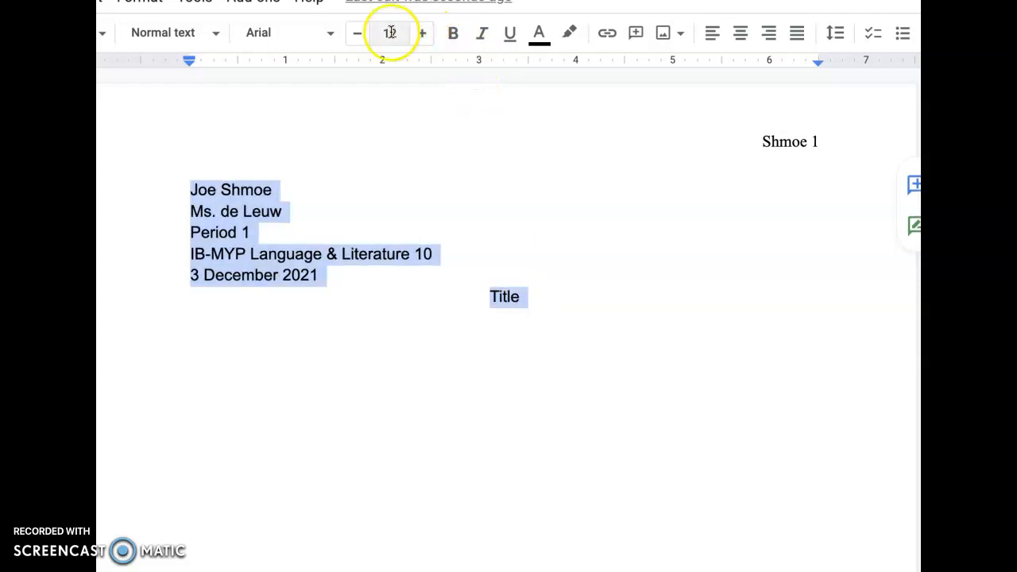
pyautogui.click(330, 34)
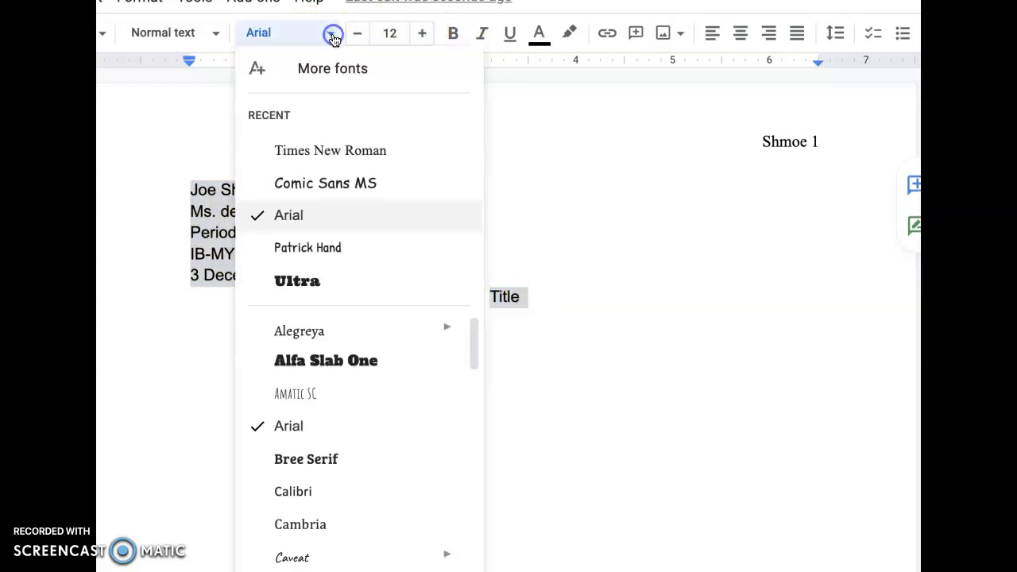
pyautogui.click(326, 154)
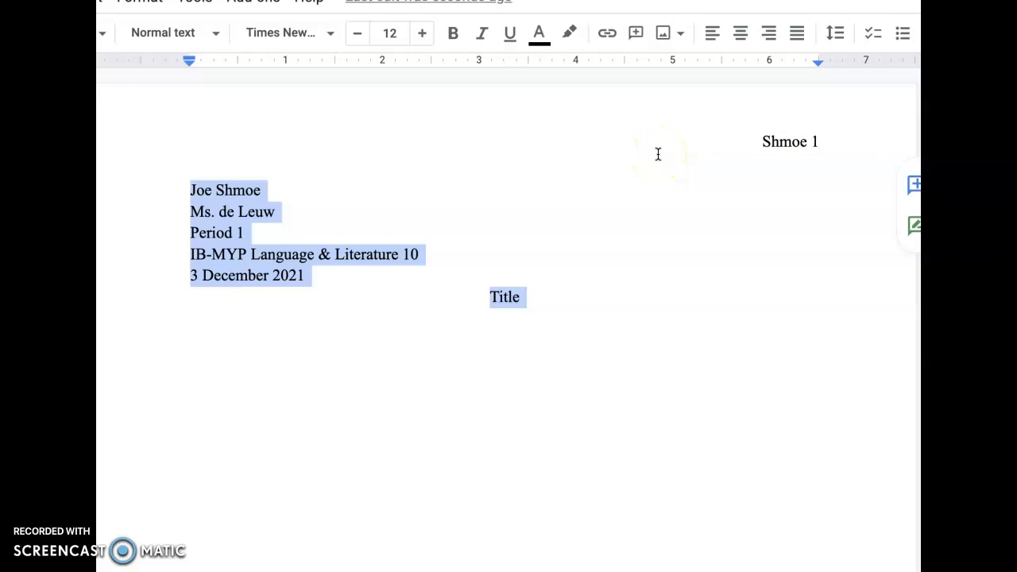
# Set the heading block and title line to double line spacing and place the cursor after "Title"
pyautogui.click(836, 35)
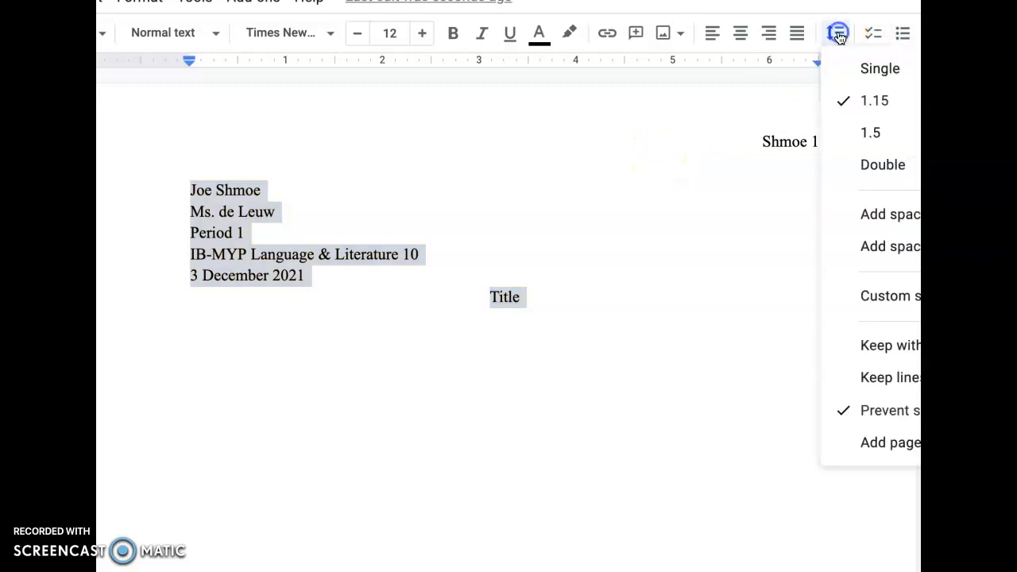
pyautogui.click(866, 169)
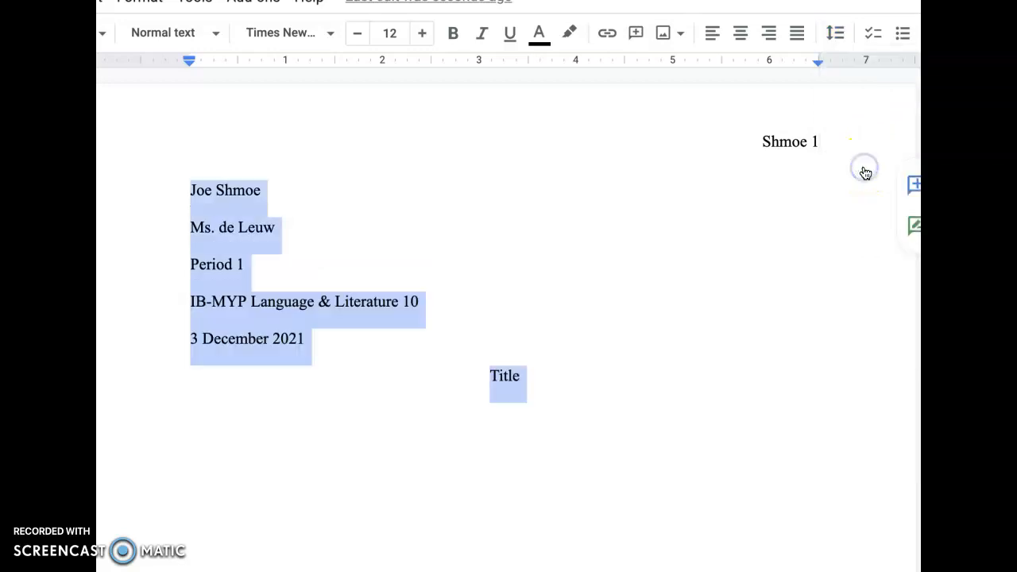
pyautogui.click(538, 376)
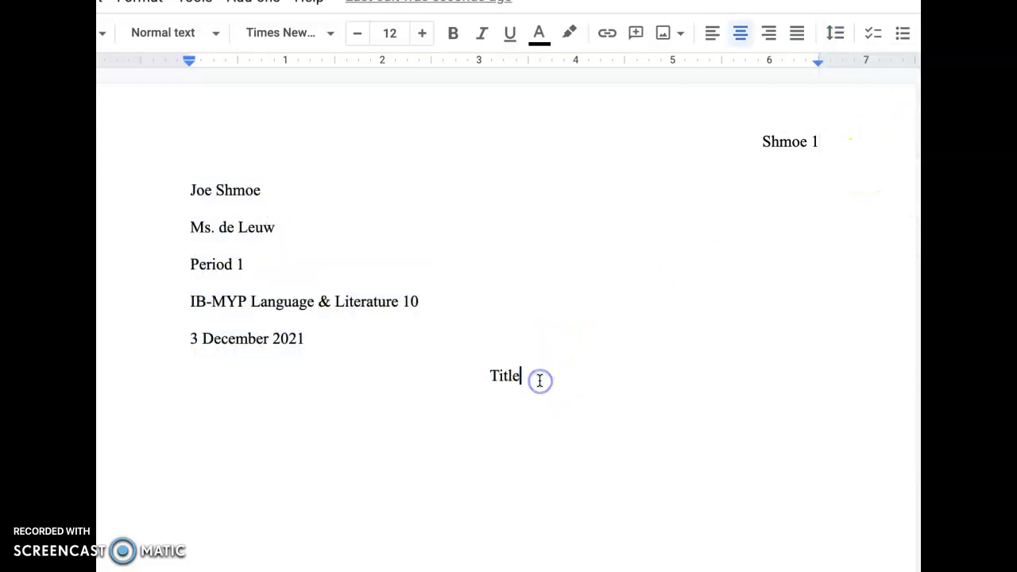
pyautogui.click(494, 373)
pyautogui.click(528, 380)
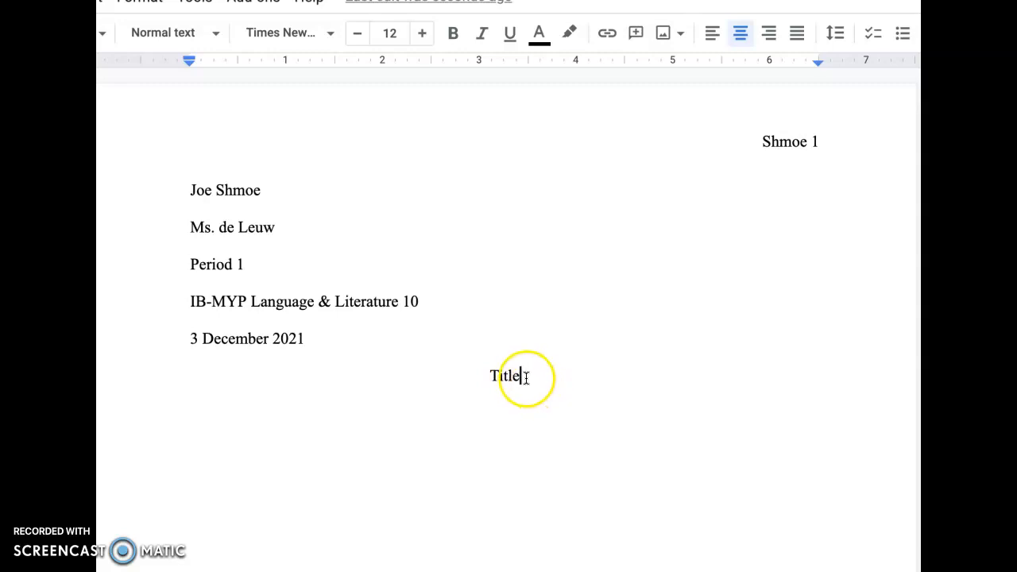